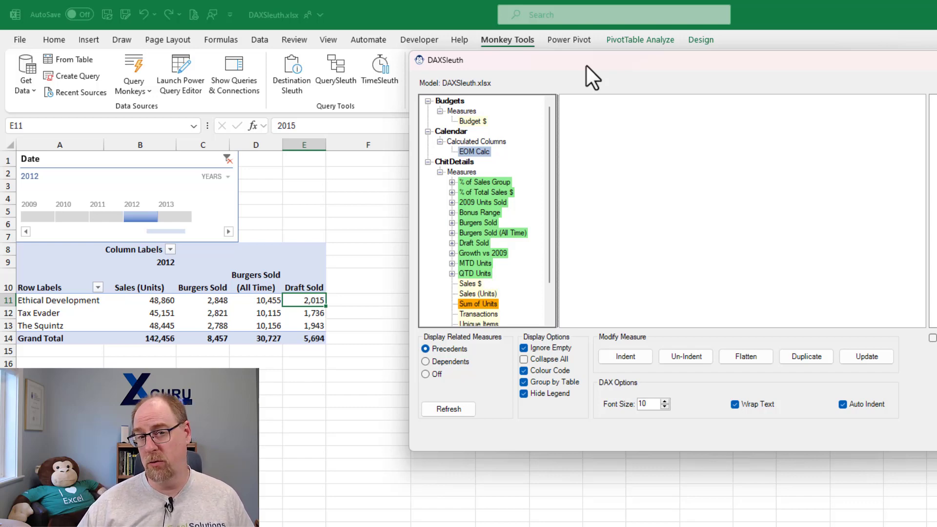
# Review the measure formulas in Power Pivot's Manage Measures list, widening it to show the full DAX, and close it.
pyautogui.click(574, 39)
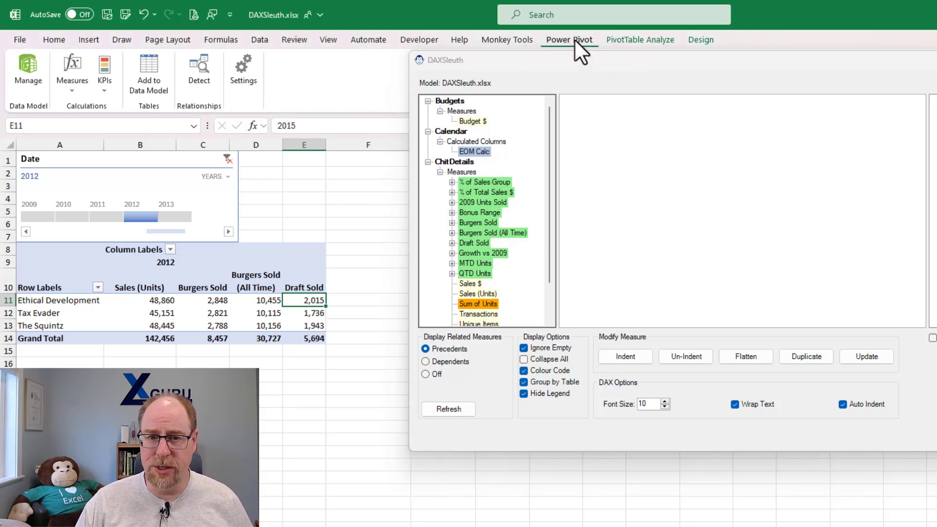
pyautogui.click(77, 89)
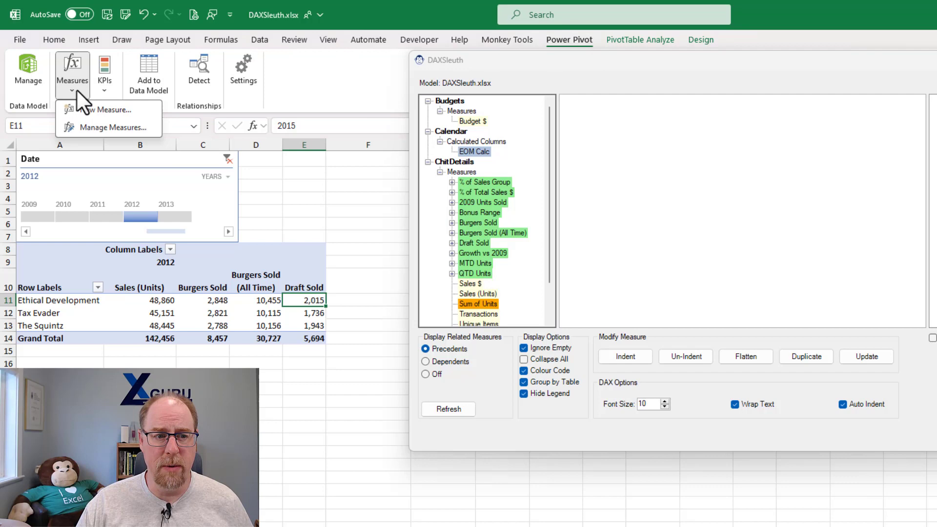
pyautogui.click(107, 124)
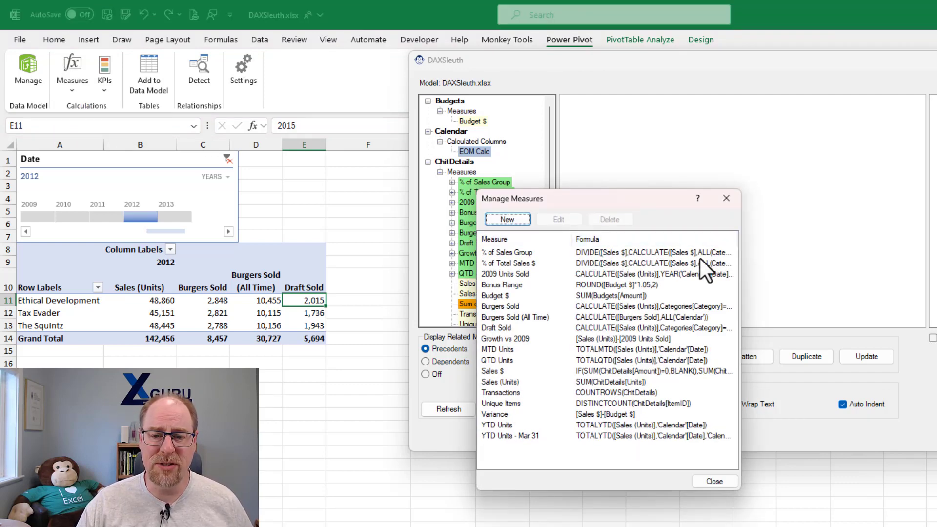
pyautogui.moveTo(741, 257); pyautogui.dragTo(935, 248)
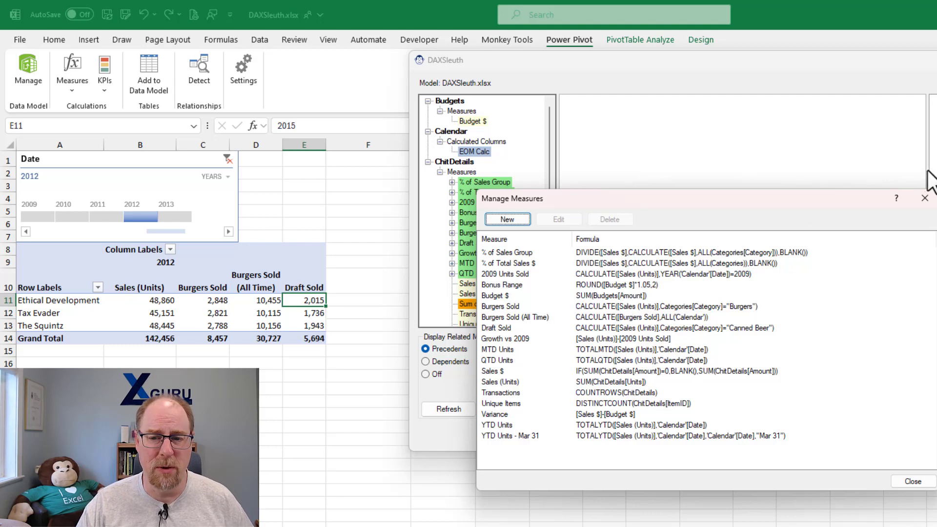
pyautogui.click(924, 199)
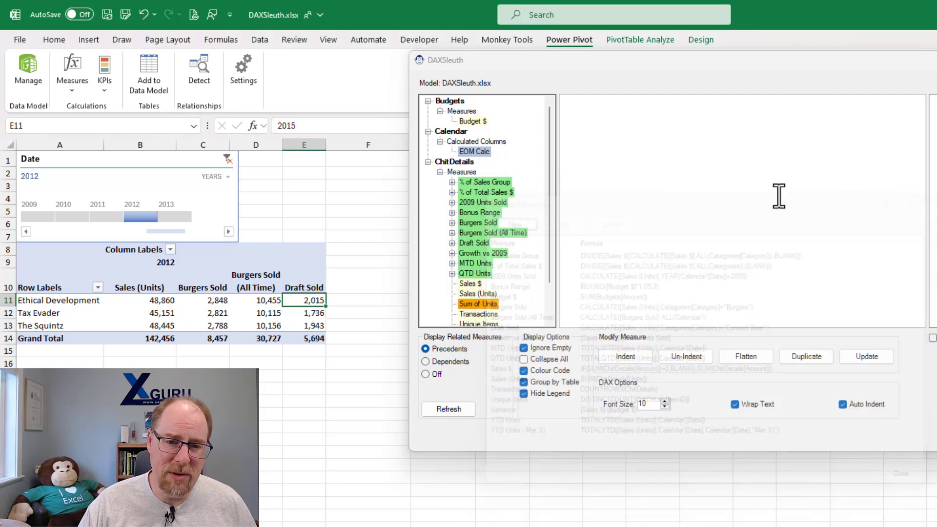
# Inspect the DAX formulas of % of Sales Group, 2009 Units Sold, Bonus Range and Burgers Sold in DAXSleuth.
pyautogui.click(496, 180)
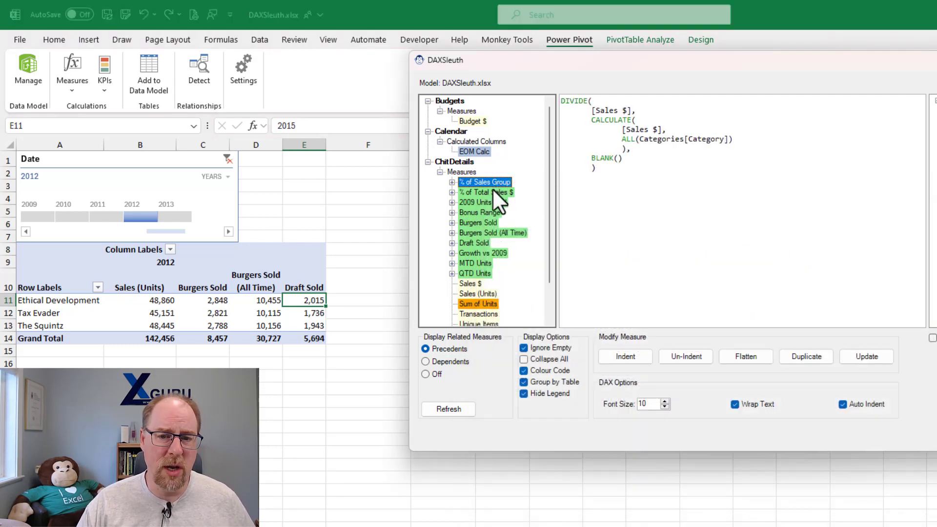
pyautogui.click(482, 202)
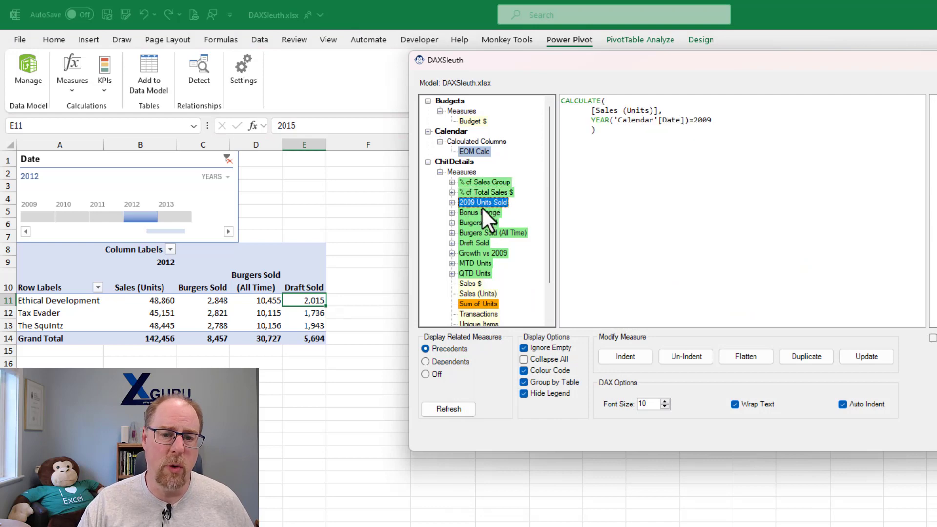
pyautogui.click(482, 211)
pyautogui.click(482, 221)
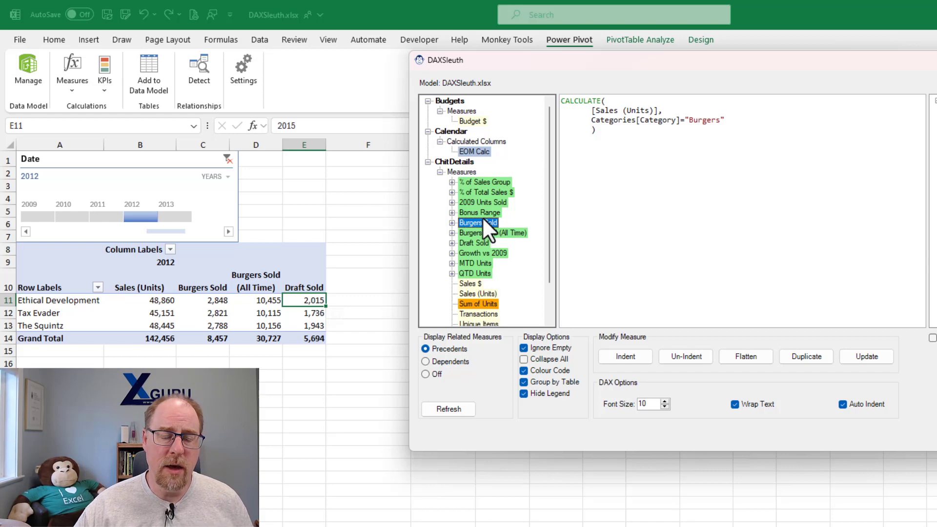
# Change the Draft Sold measure's category filter to "Draft Beer" and update the measure in the model.
pyautogui.click(469, 241)
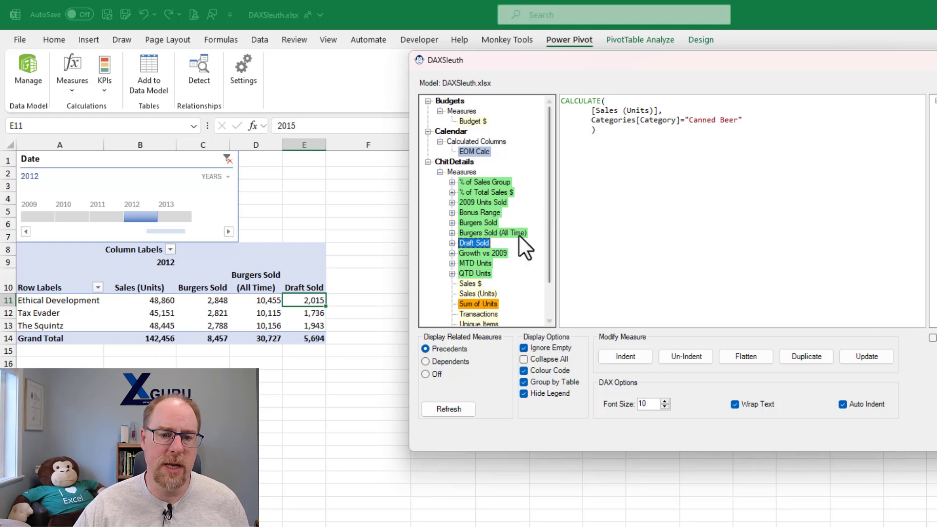
pyautogui.doubleClick(692, 122)
pyautogui.click(701, 122)
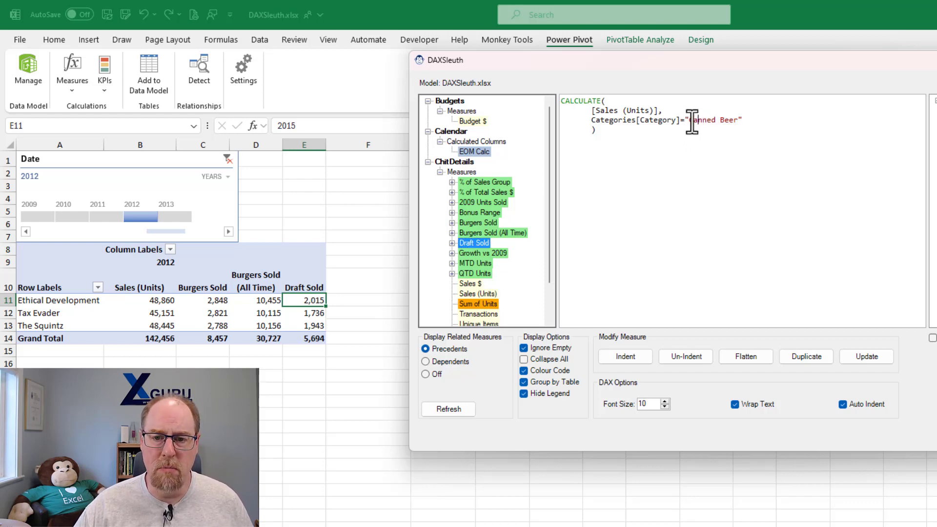
pyautogui.moveTo(689, 122); pyautogui.dragTo(716, 121)
pyautogui.write('Draft')
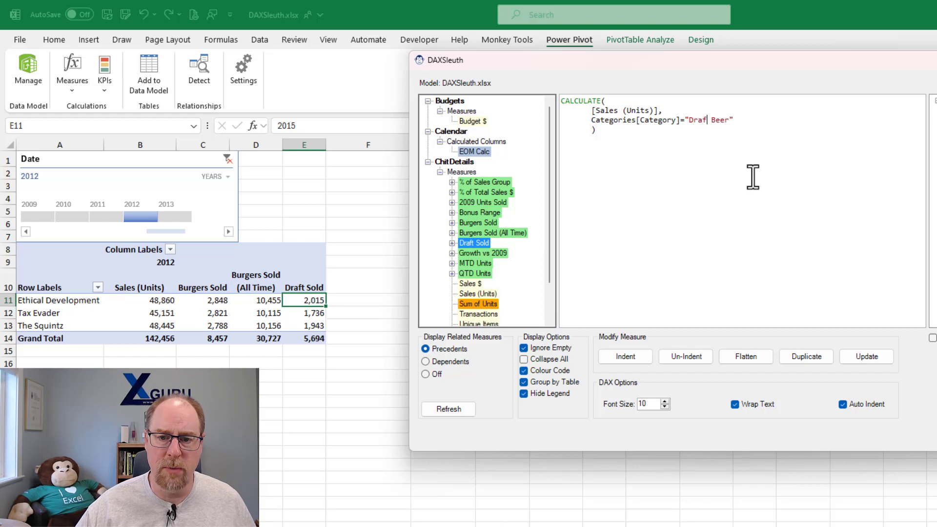
pyautogui.click(853, 356)
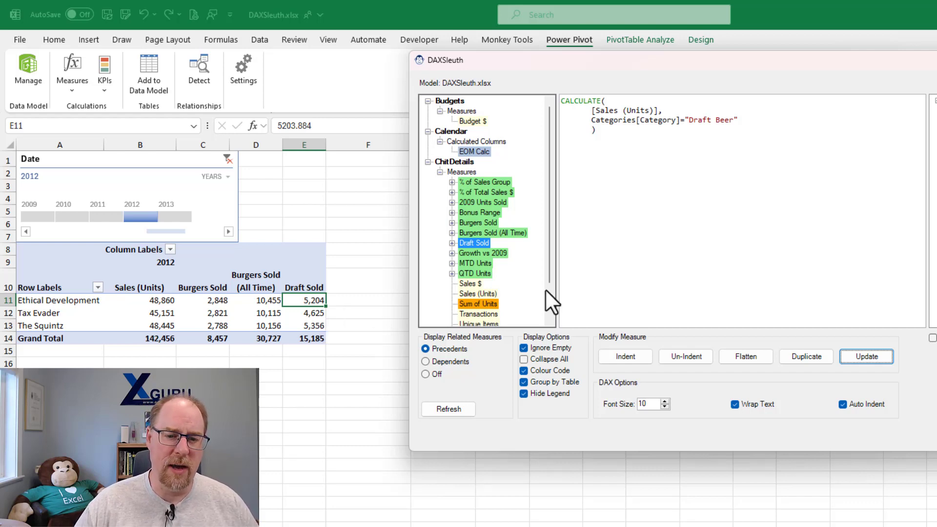
# Select Burgers Sold (All Time) in DAXSleuth to view its formula, and check the Manage Measures list in Power Pivot.
pyautogui.click(499, 233)
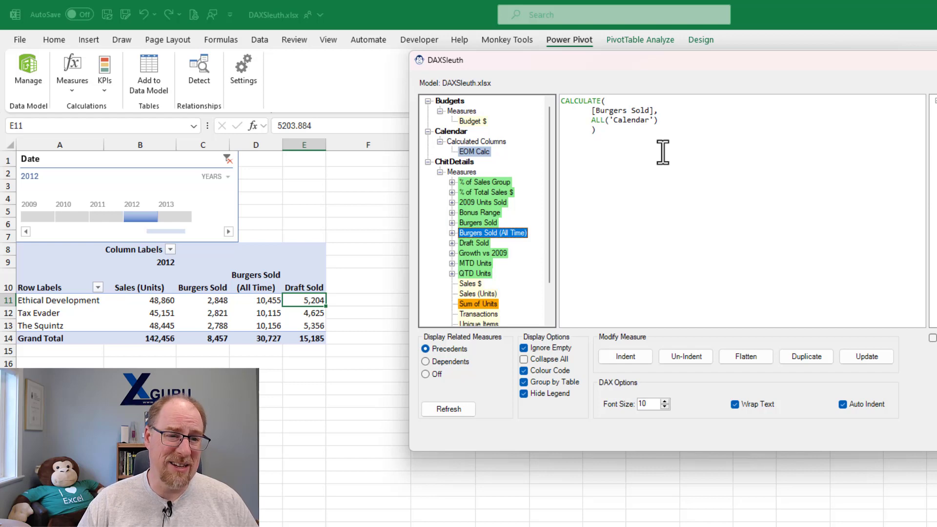
pyautogui.click(66, 84)
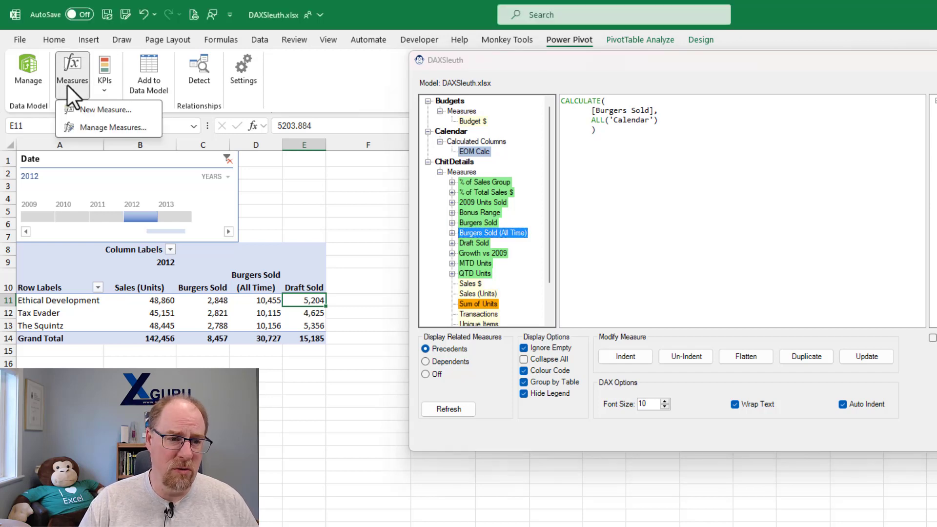
pyautogui.click(101, 125)
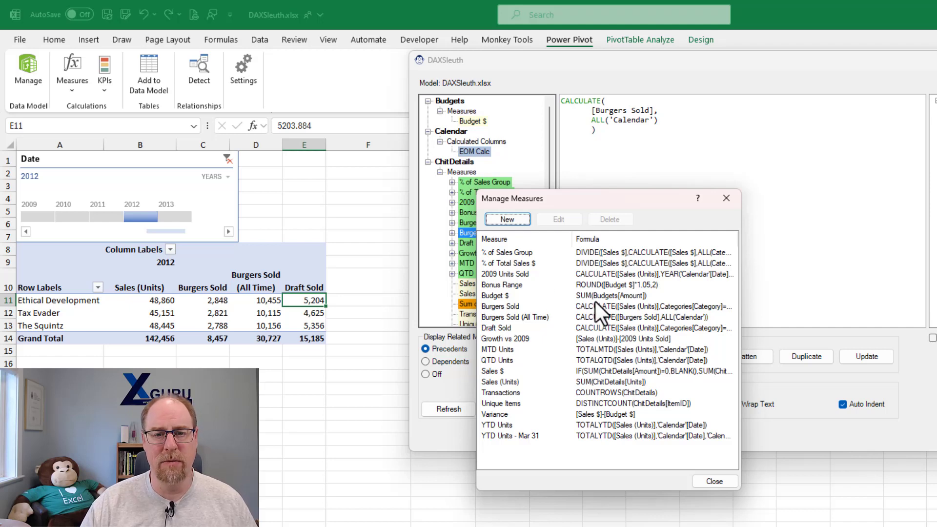
pyautogui.click(726, 198)
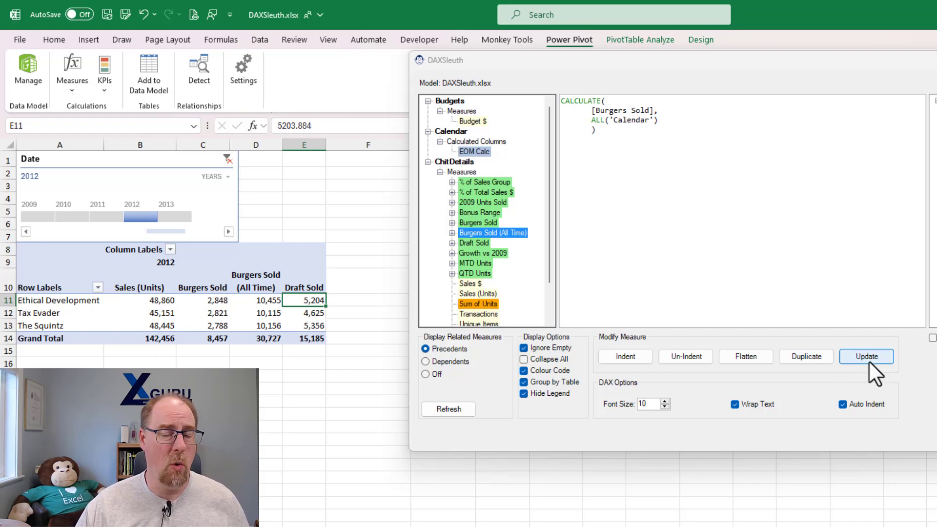
# Replace the [Burgers Sold] reference with [Draft Sold] in the Burgers Sold (All Time) formula text.
pyautogui.click(599, 110)
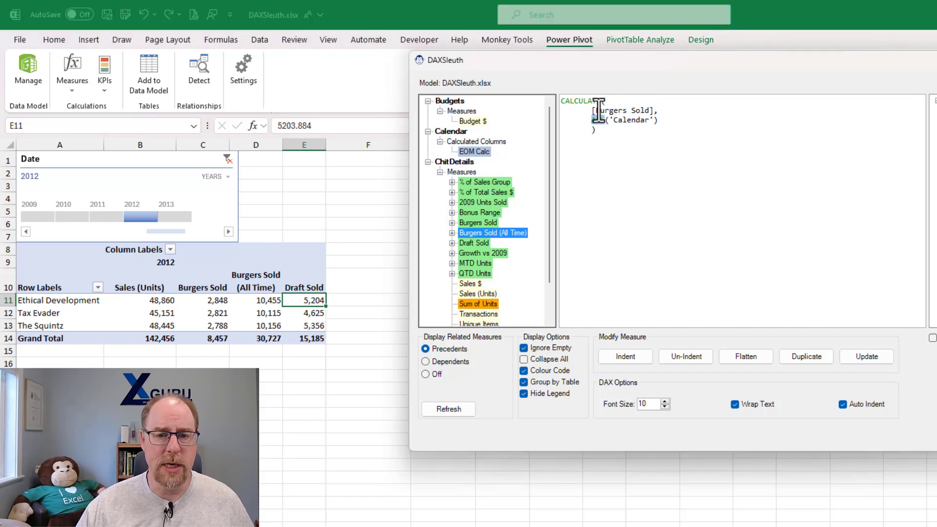
pyautogui.moveTo(596, 110); pyautogui.dragTo(625, 110)
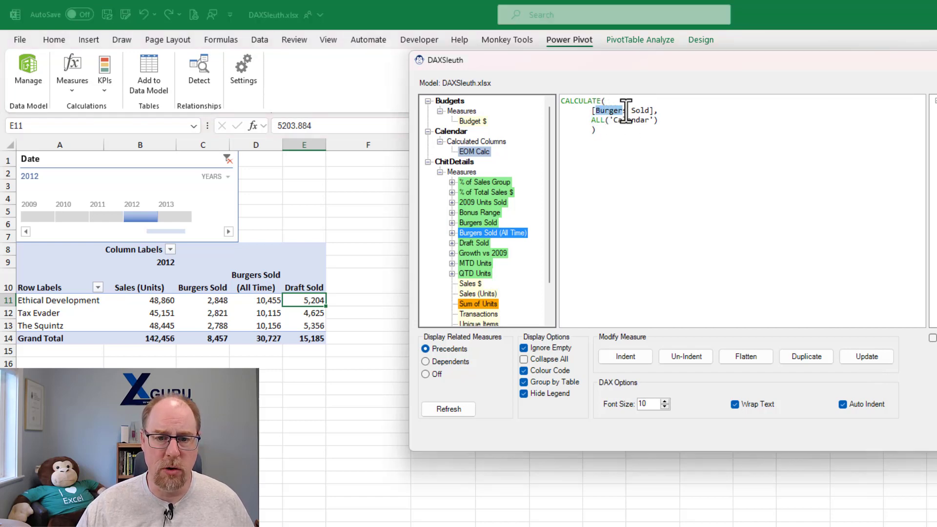
pyautogui.write('Dr')
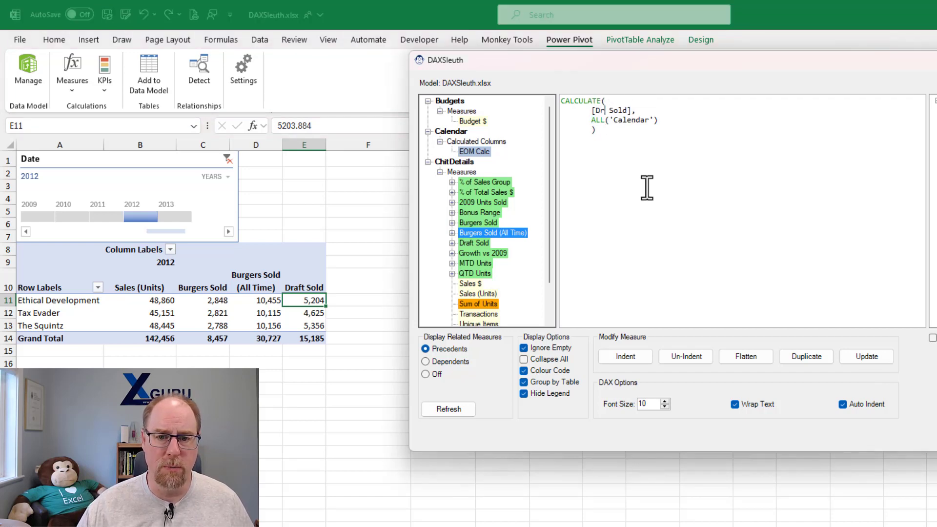
pyautogui.write('aft')
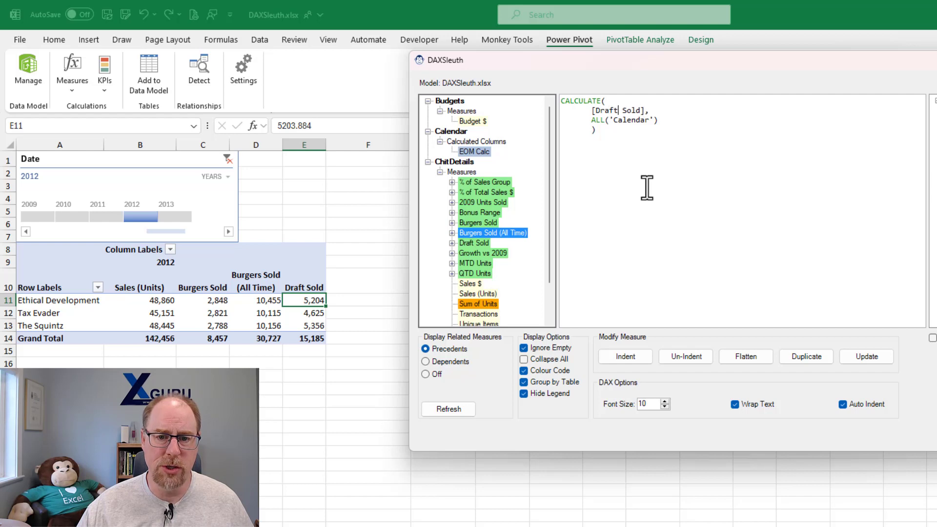
# Duplicate the edited formula as a new measure named "Draft Sold (All Time)".
pyautogui.click(801, 359)
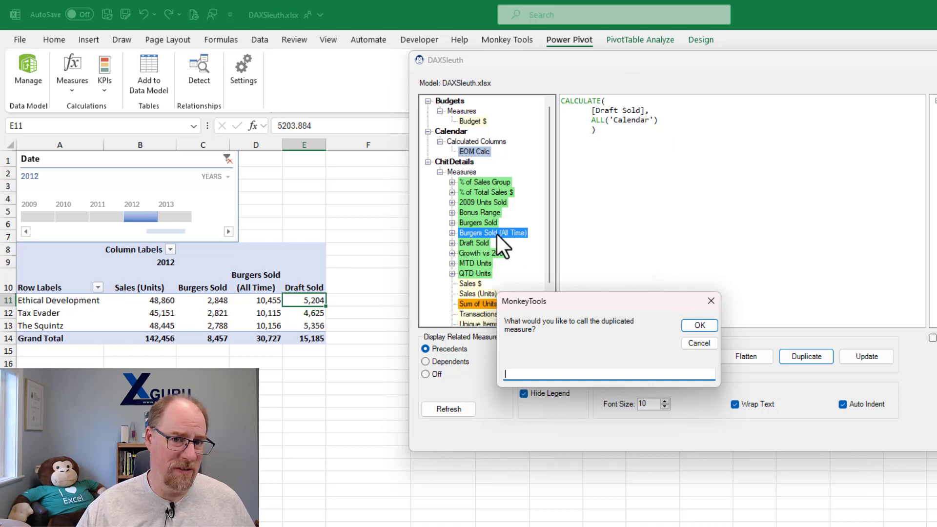
pyautogui.write('Dra')
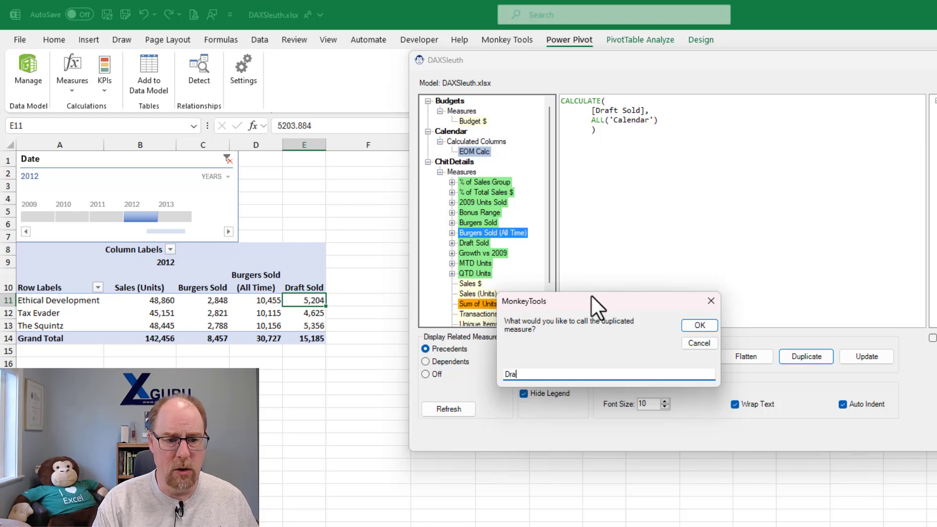
pyautogui.write('ft Sold (Al')
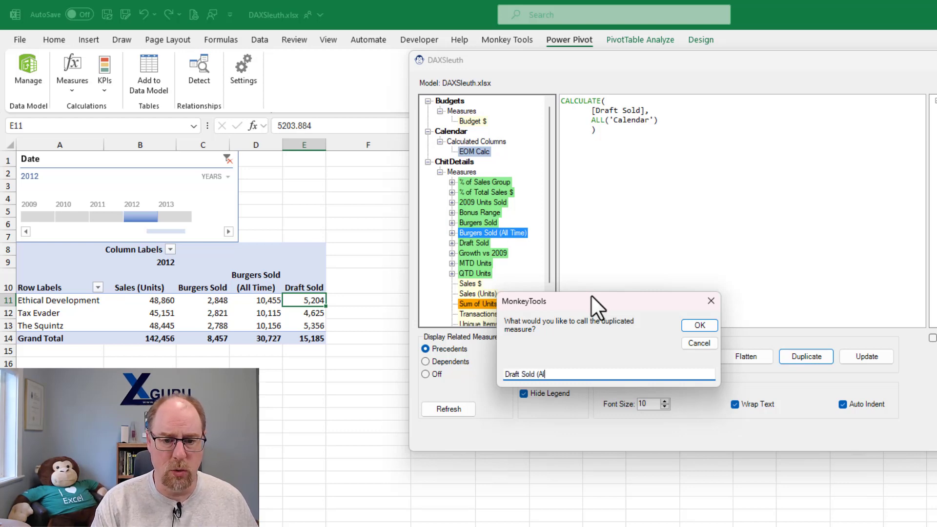
pyautogui.write('l Time)')
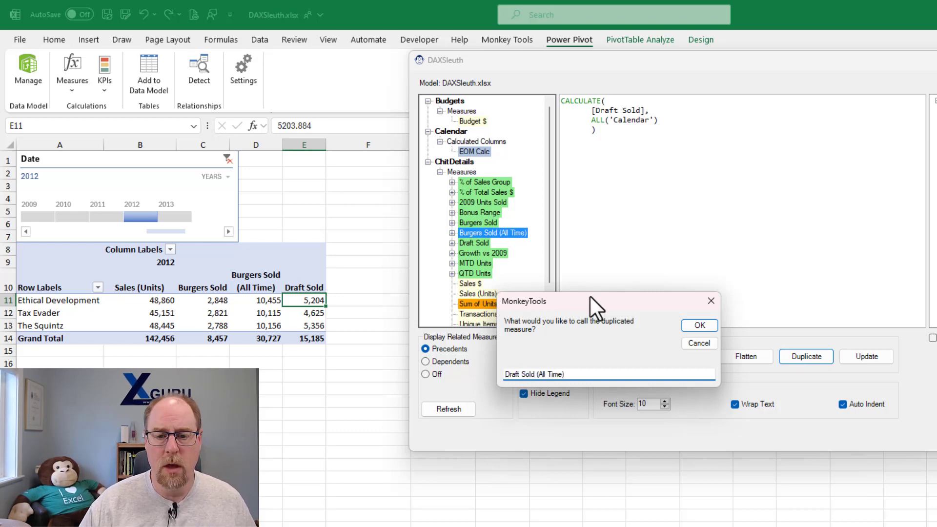
pyautogui.click(698, 323)
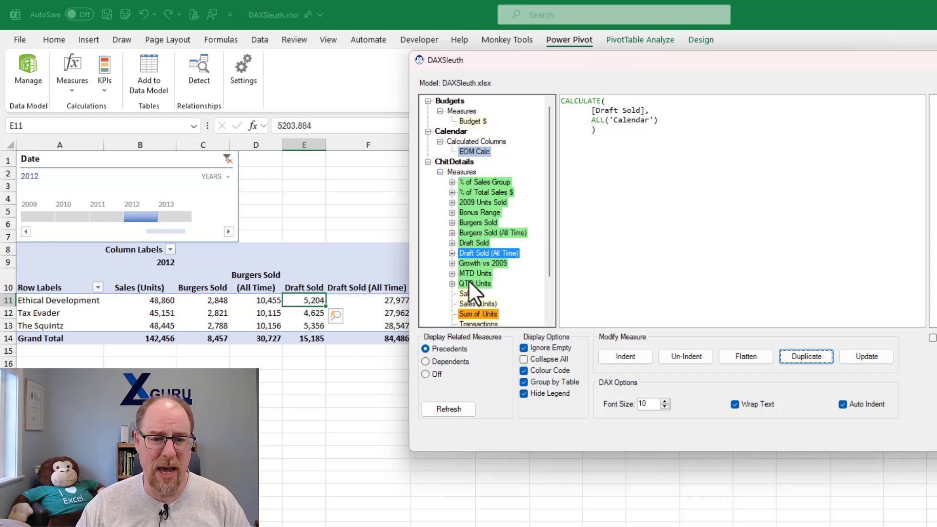
# Compare the Burgers Sold (All Time) and Draft Sold (All Time) formulas, with the DAX font size enlarged to 15.
pyautogui.click(496, 232)
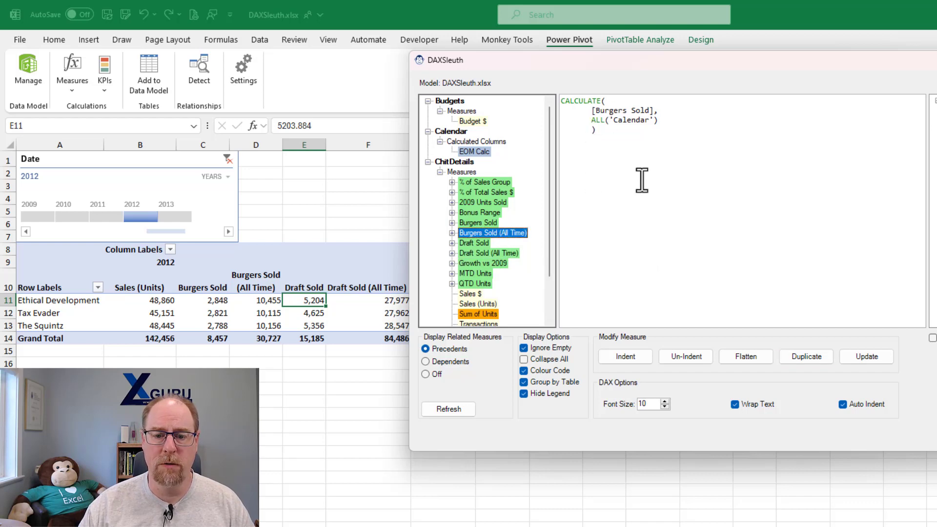
pyautogui.scroll(5, 641, 177)
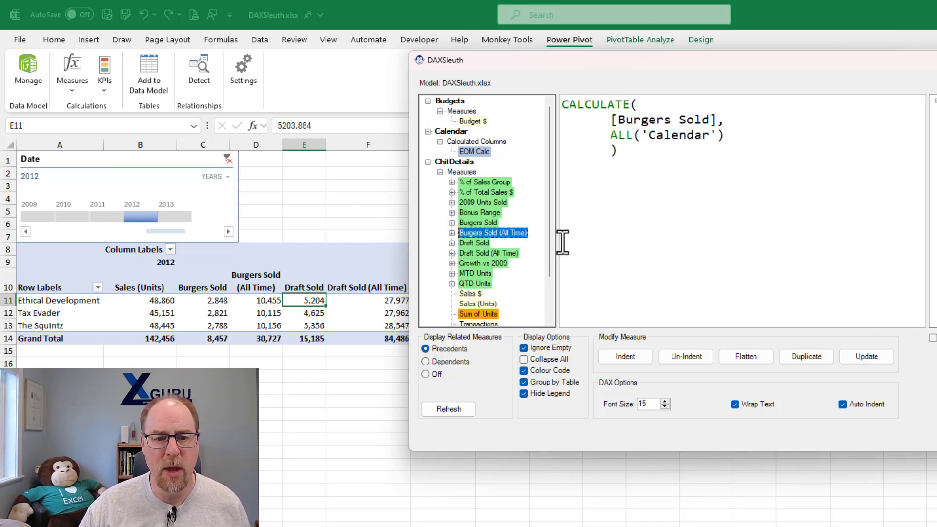
pyautogui.click(504, 252)
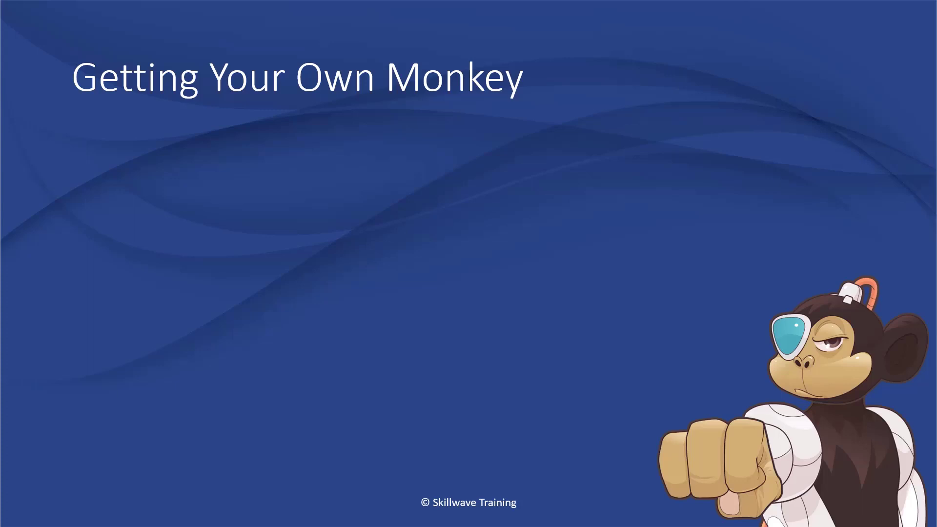
pyautogui.press('Right')
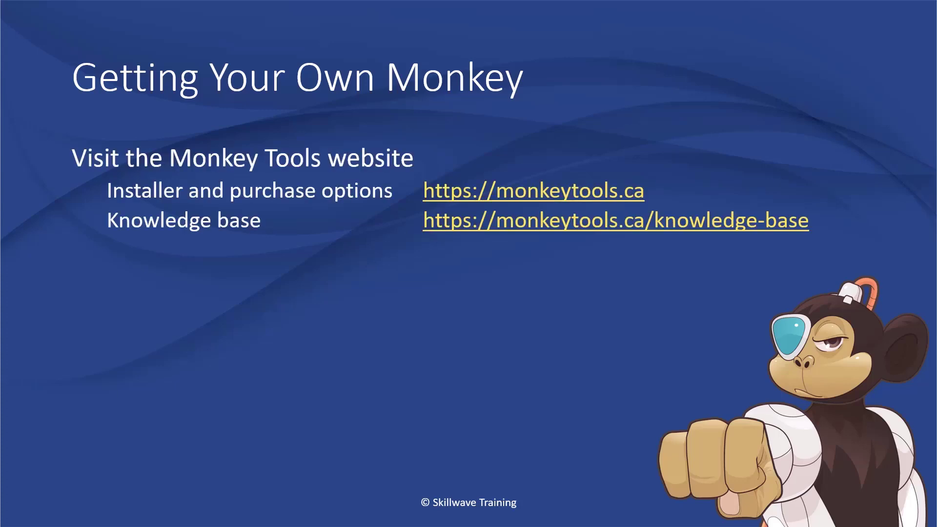
pyautogui.press('Right')
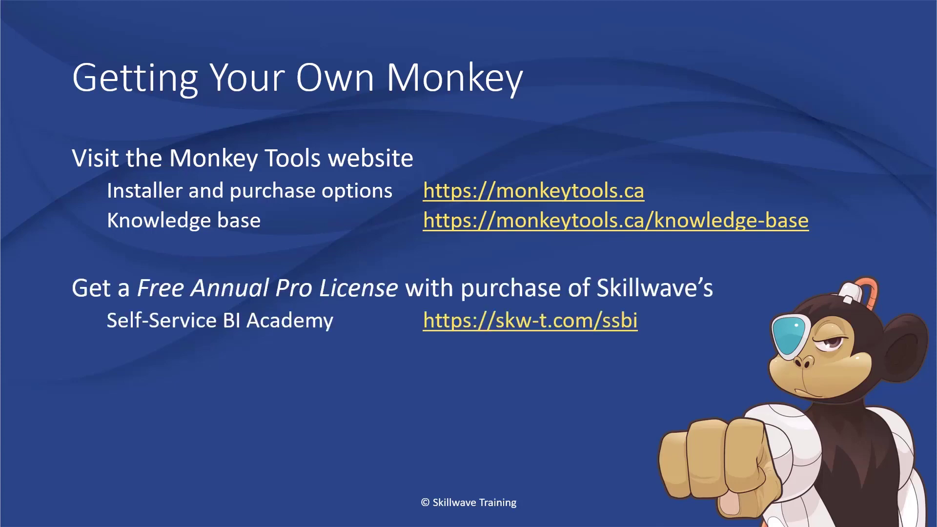